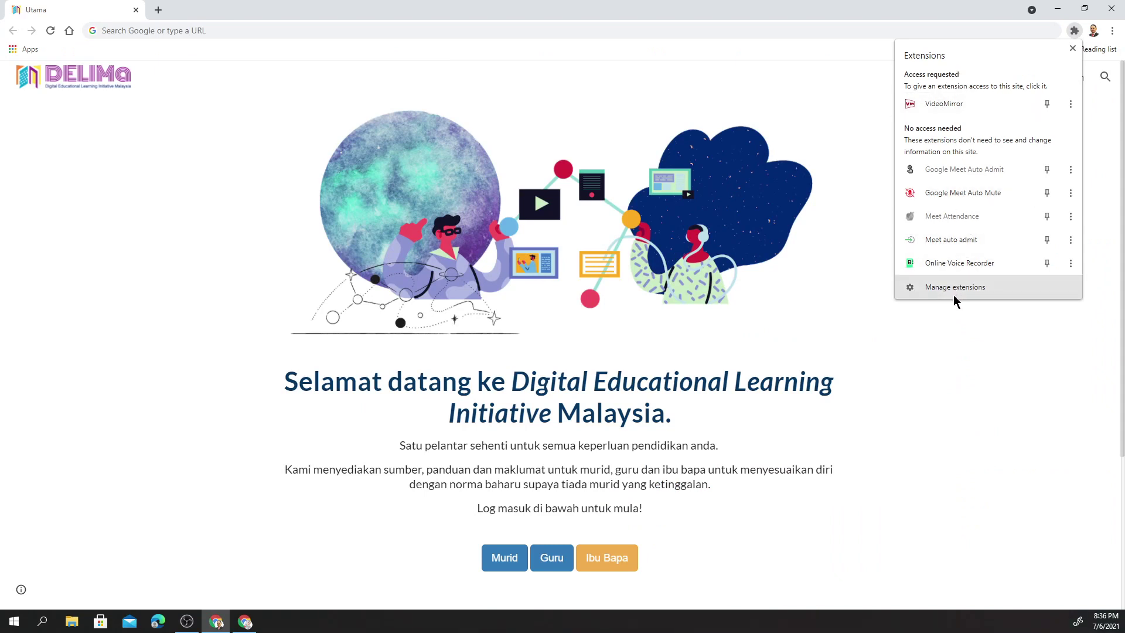
Step: Search the web for "chrome web store" and open the store's extensions page
click(866, 280)
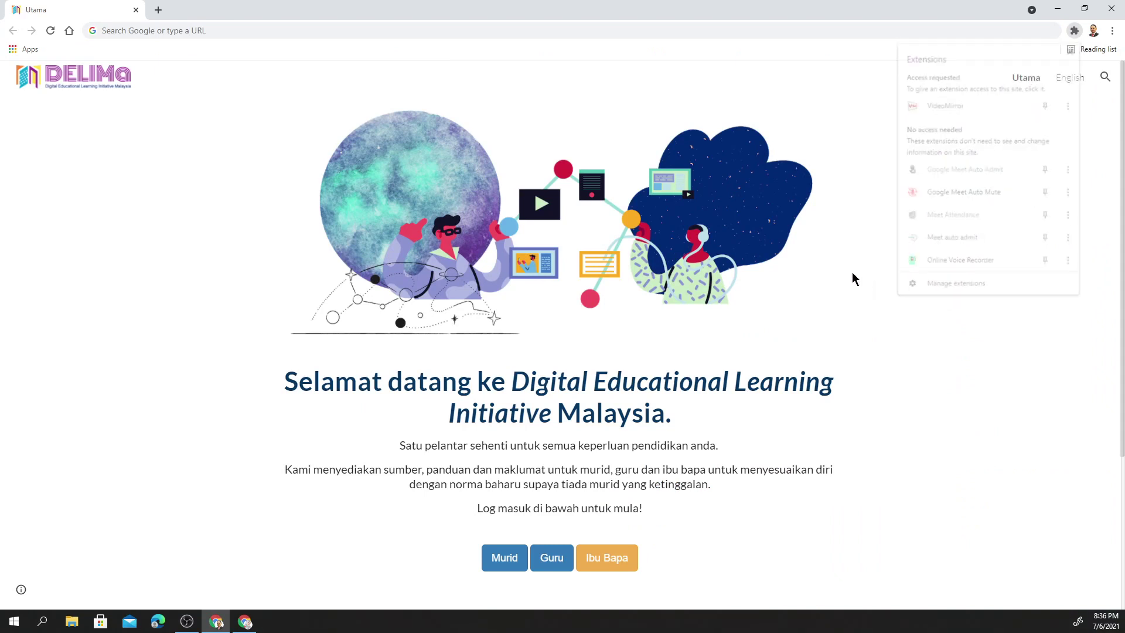
click(399, 30)
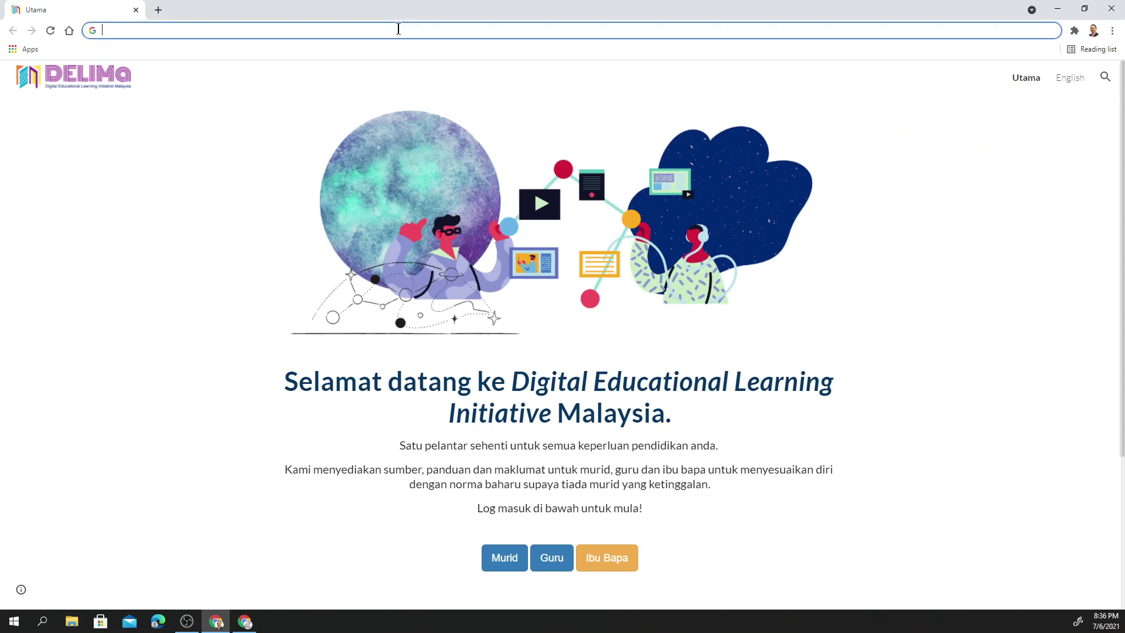
text(chrome web store)
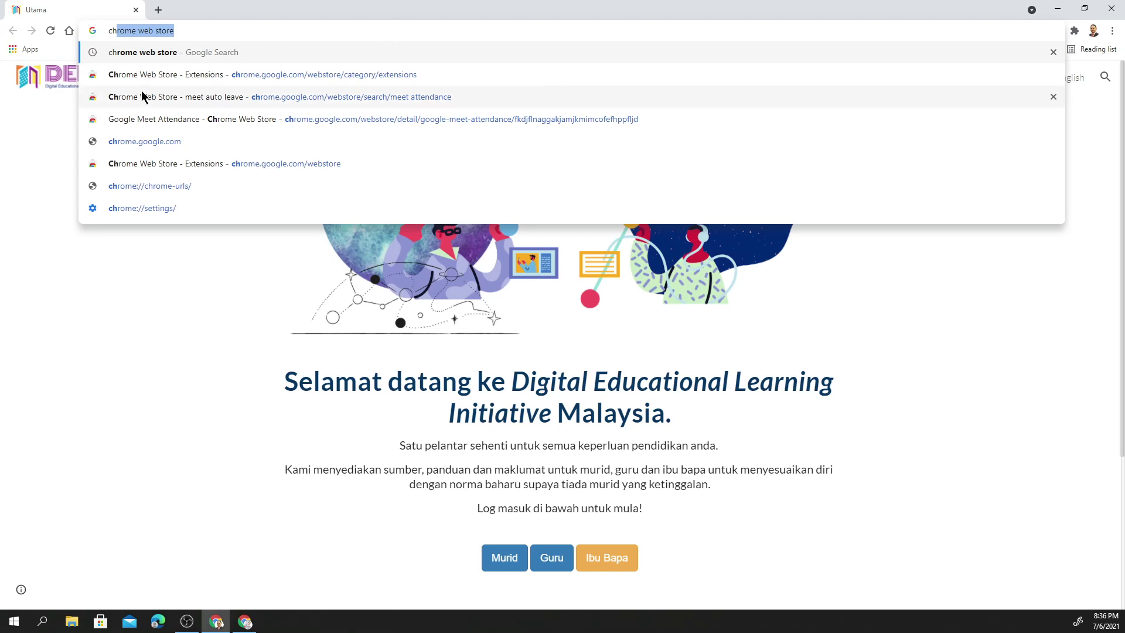
click(178, 31)
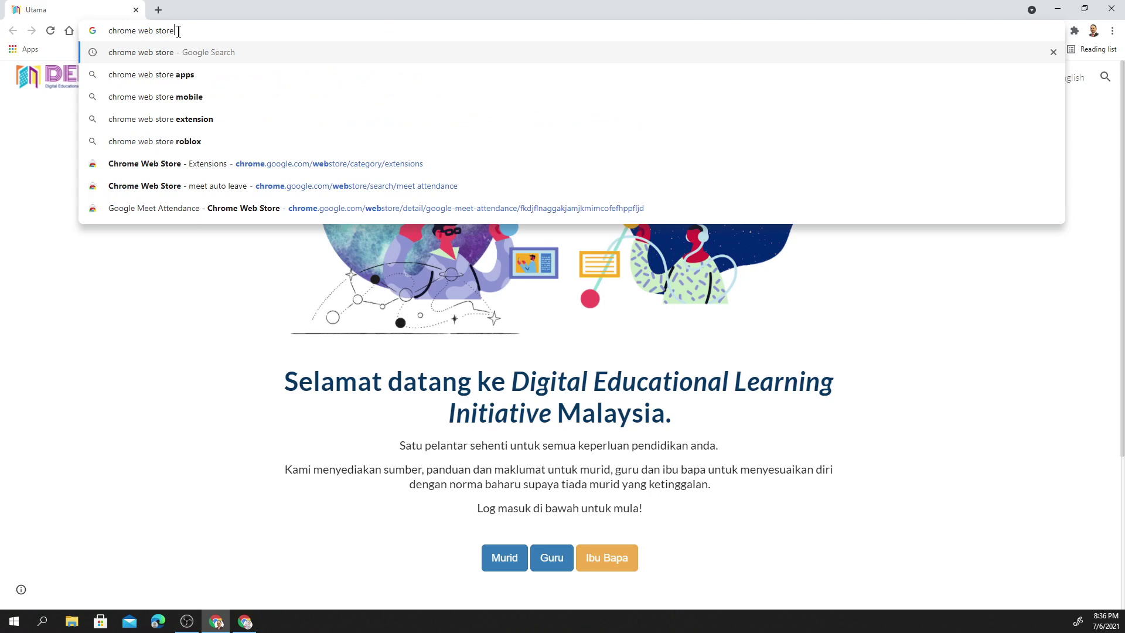
key(Return)
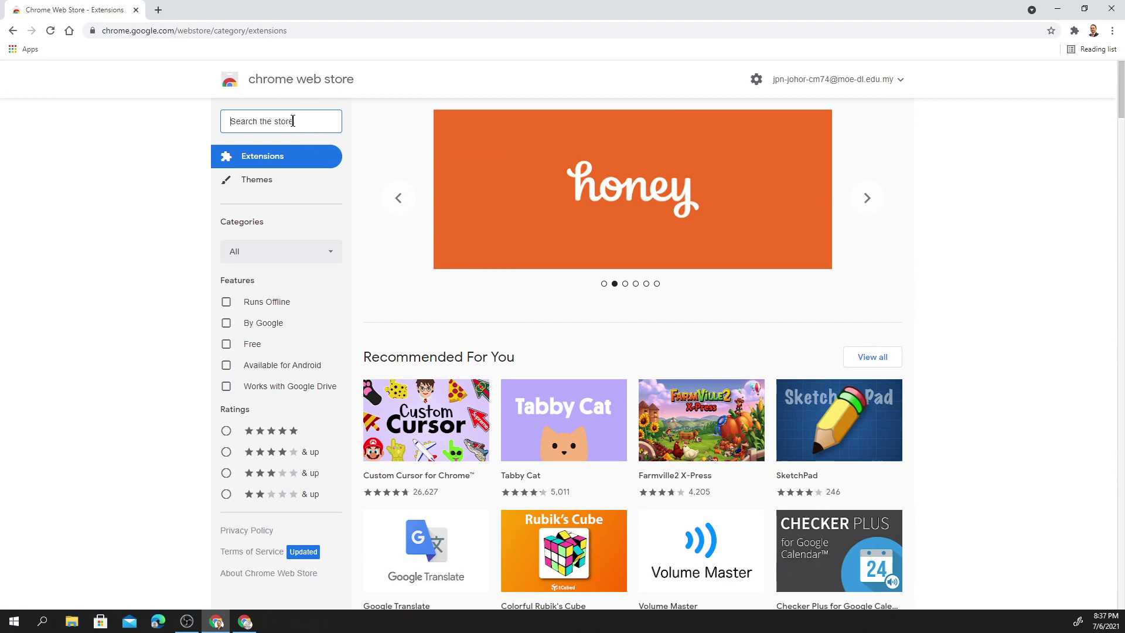
Step: Search the Chrome Web Store for "dualless"
text(du)
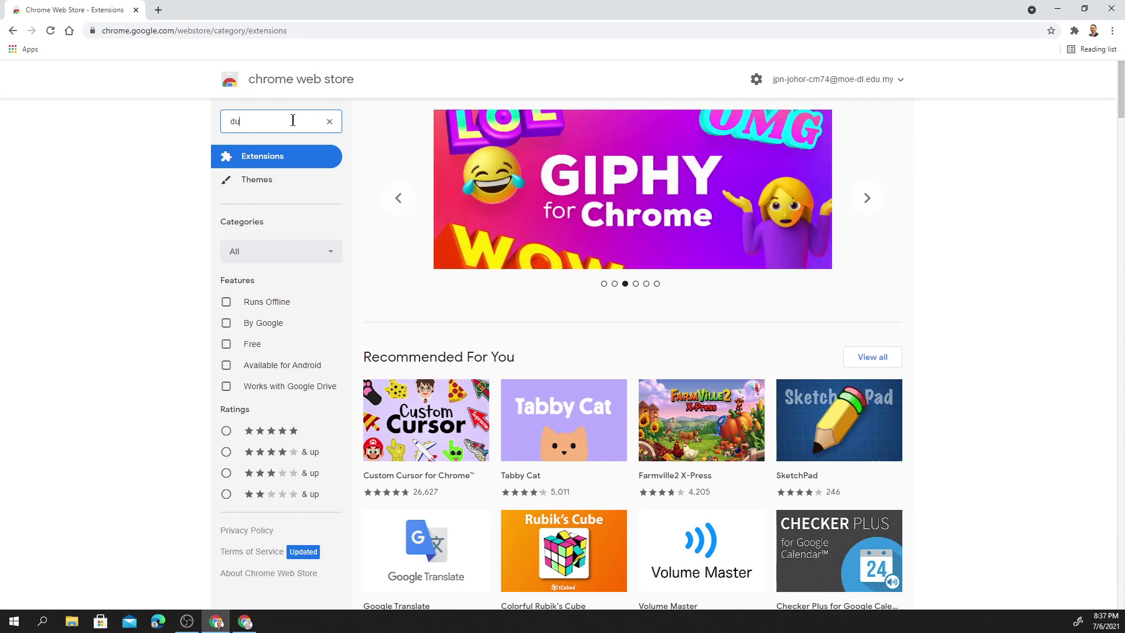
text(al)
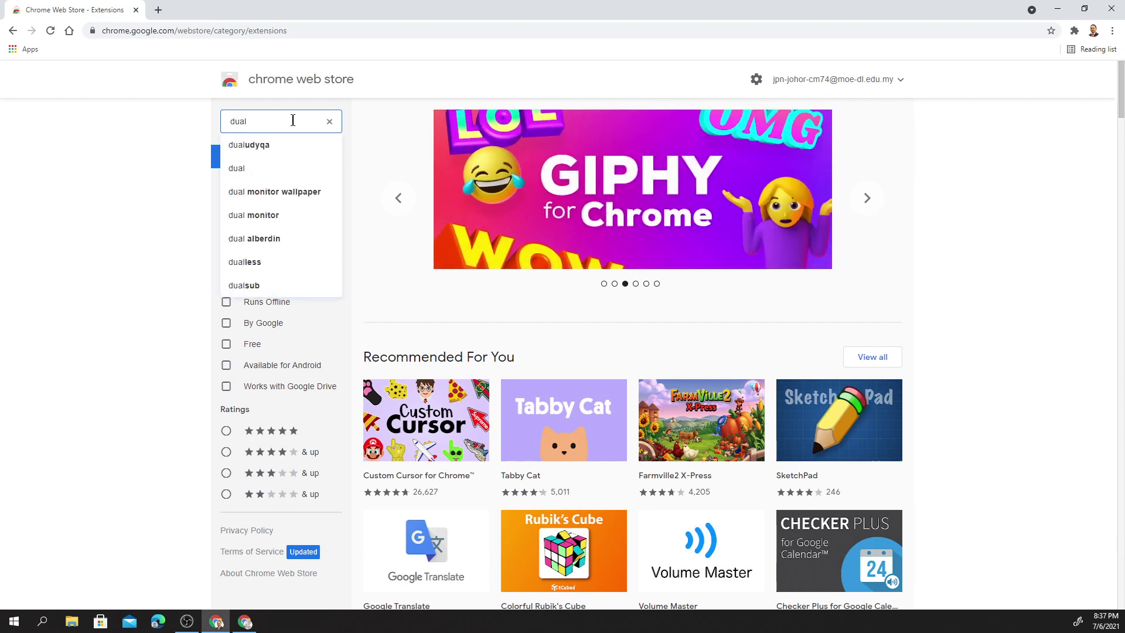
click(261, 262)
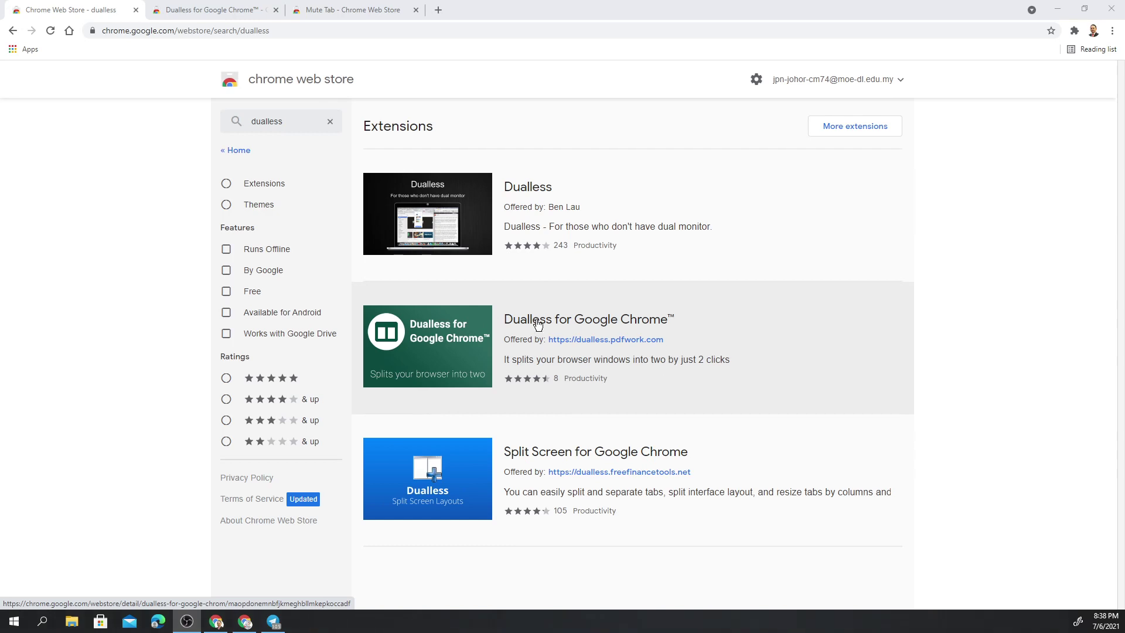
Step: Install the Dualless for Google Chrome extension from its store page and dismiss the installation notice
click(457, 341)
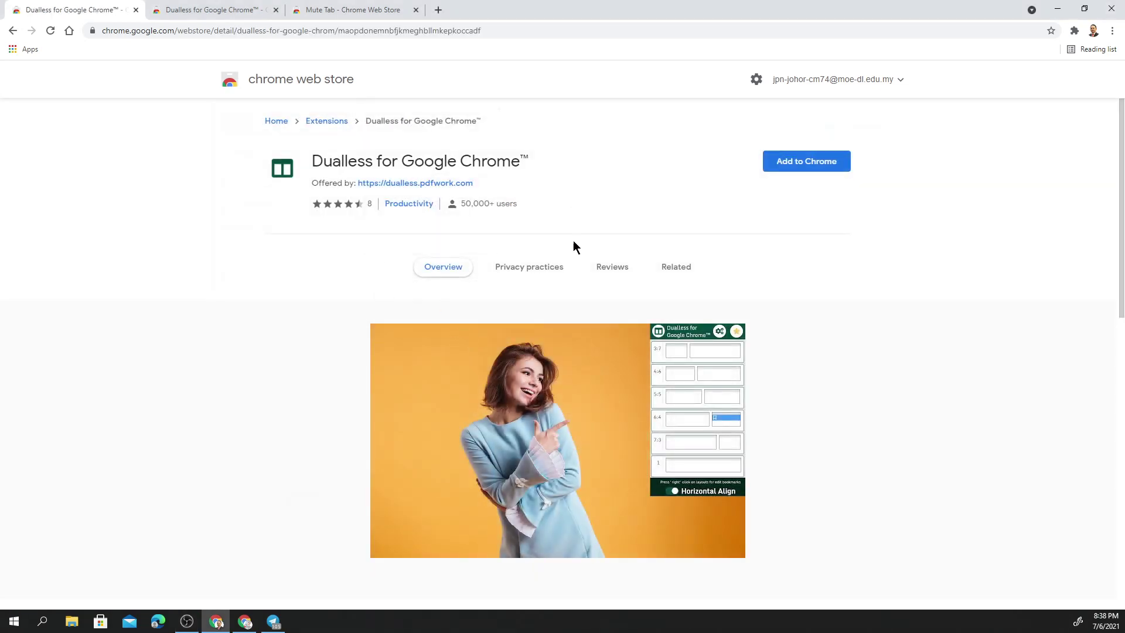
click(793, 171)
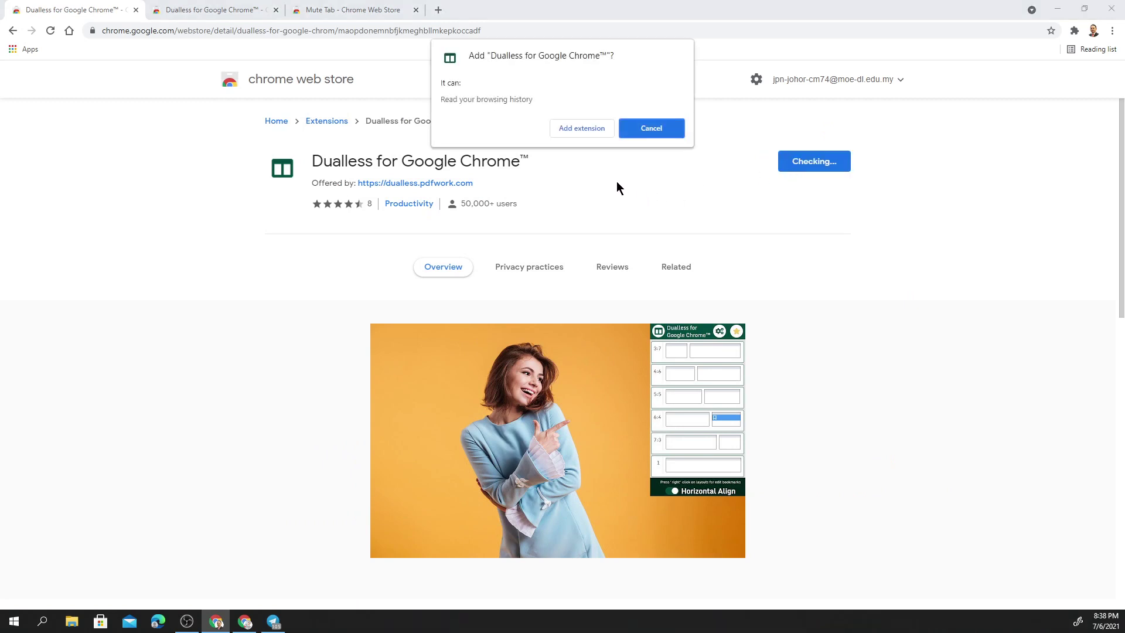
click(572, 133)
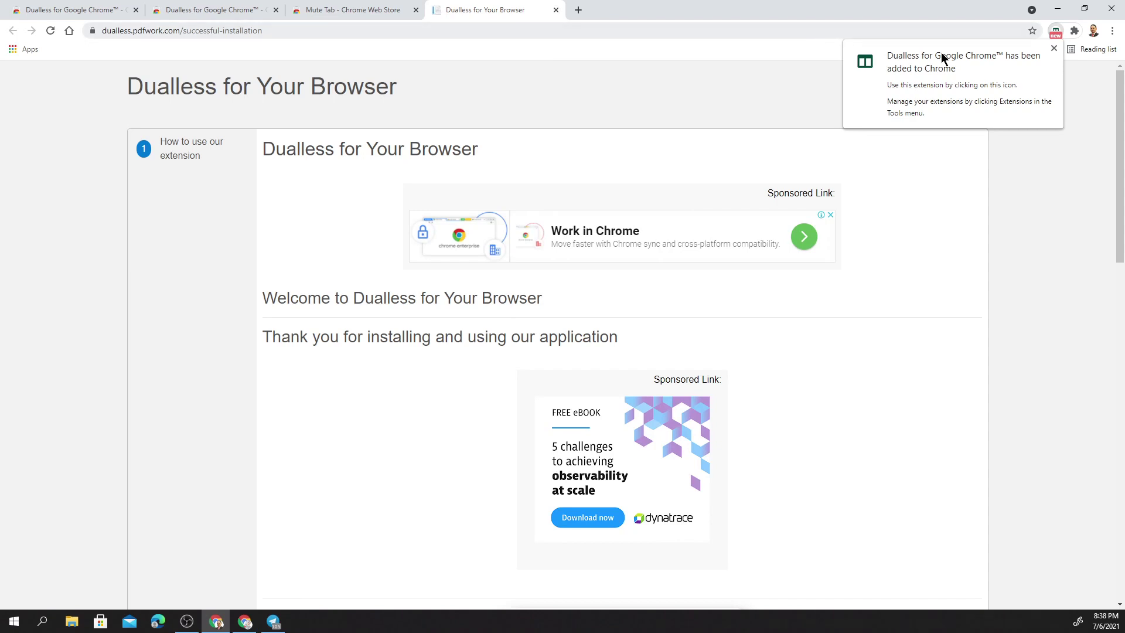
click(1053, 48)
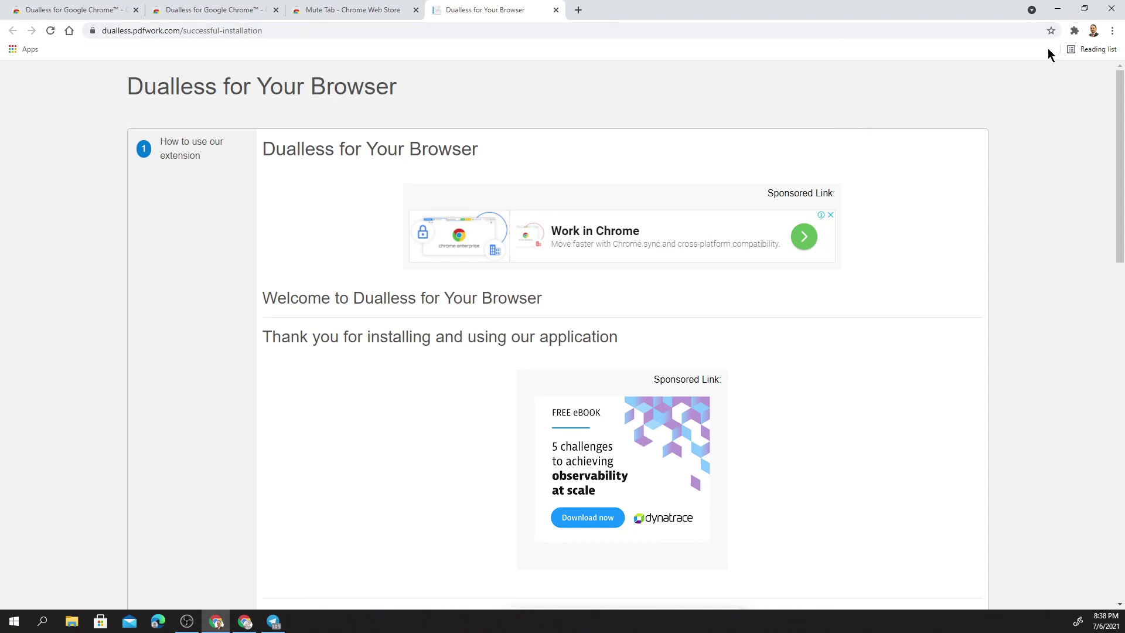
Step: Check the installed extensions list for Dualless for Google Chrome and close the extension's welcome page
click(1074, 32)
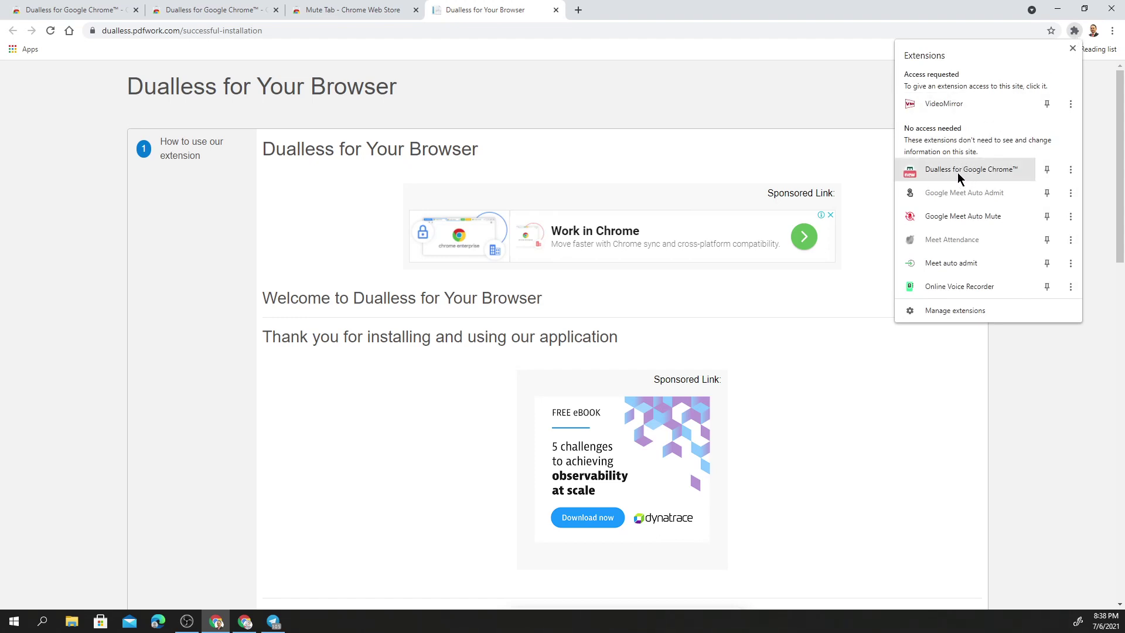
click(783, 98)
click(556, 10)
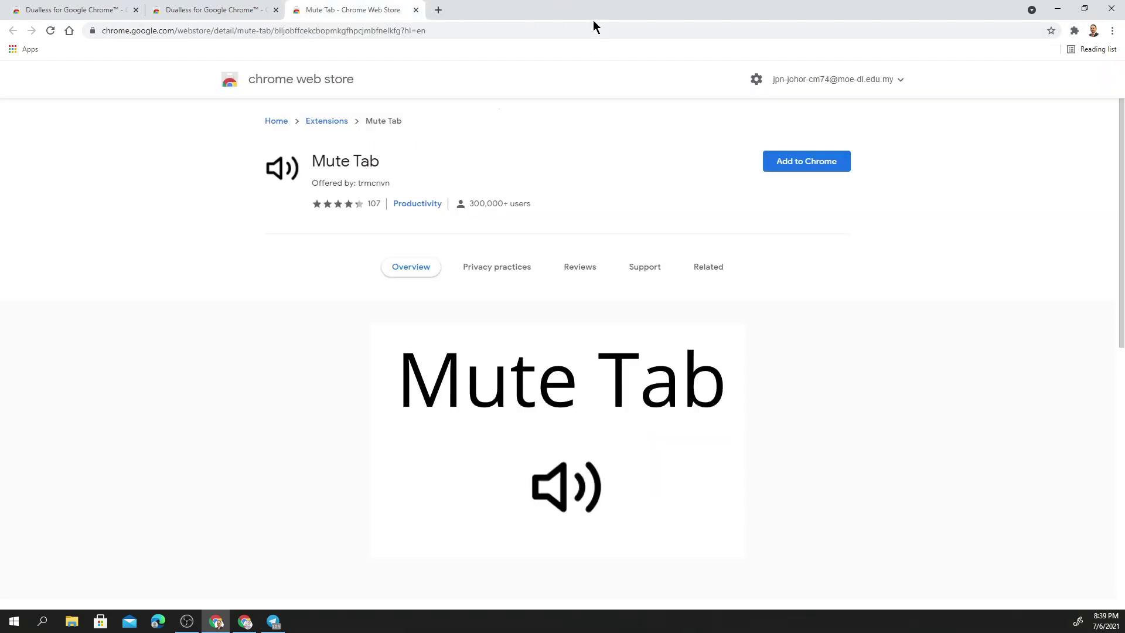
Step: Return to the Chrome Web Store home page and search the store for "mutetab"
click(188, 10)
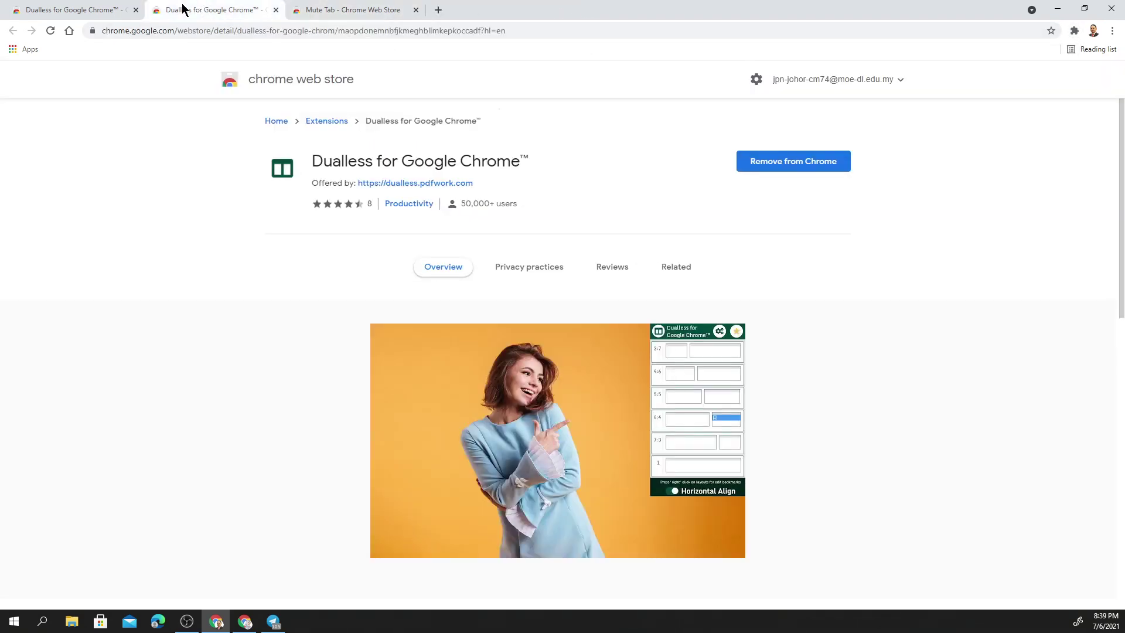
click(77, 10)
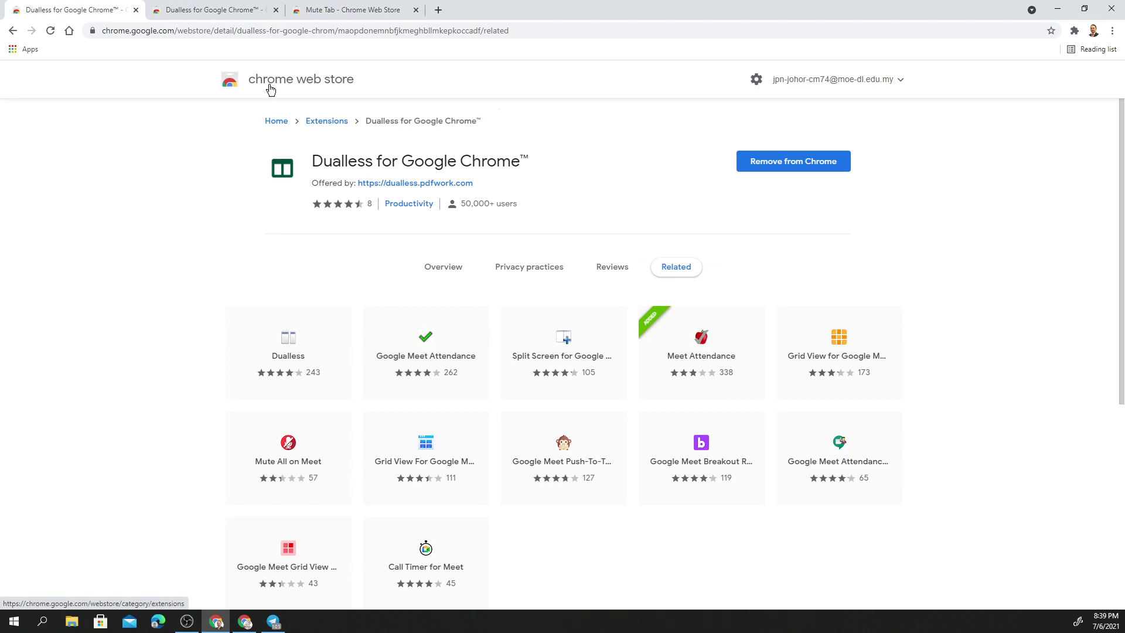
click(270, 89)
click(280, 122)
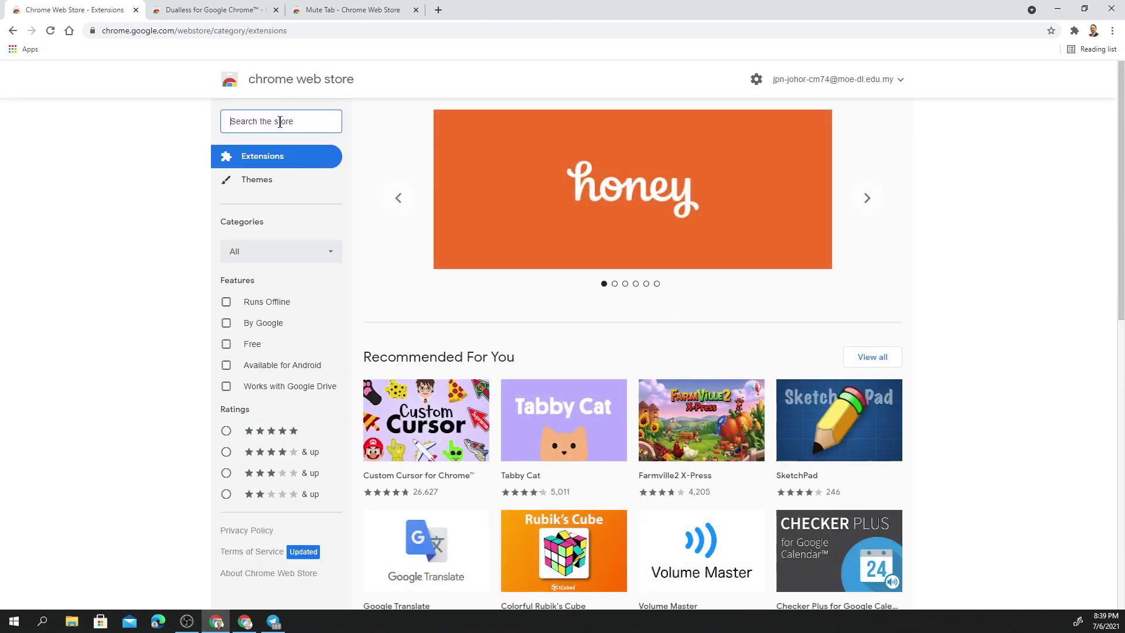
text(mute)
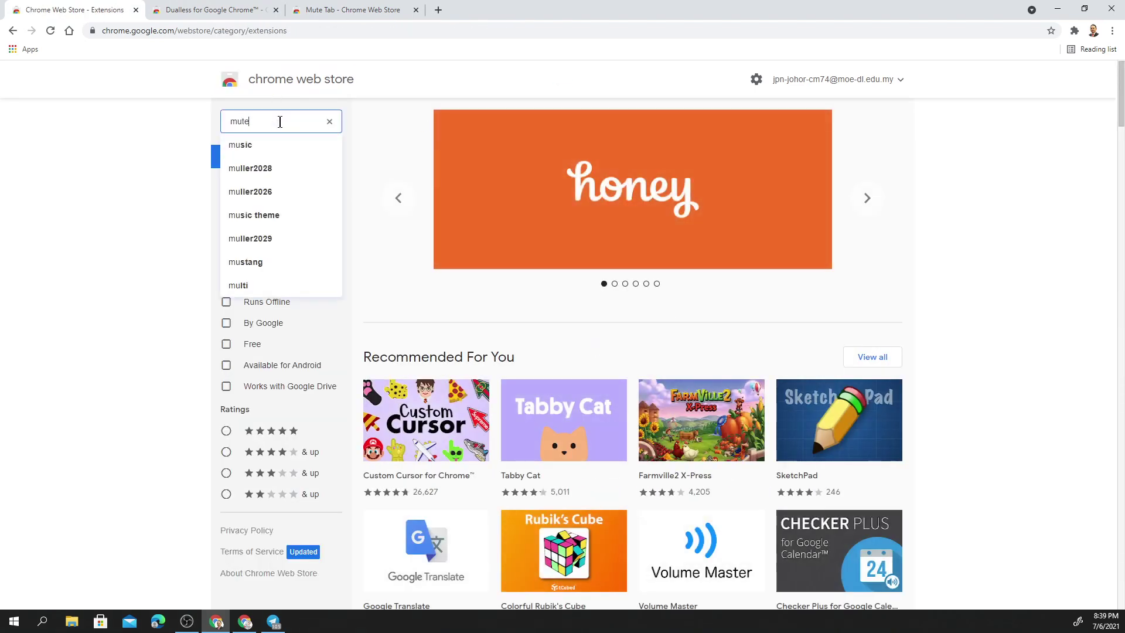
text(tab)
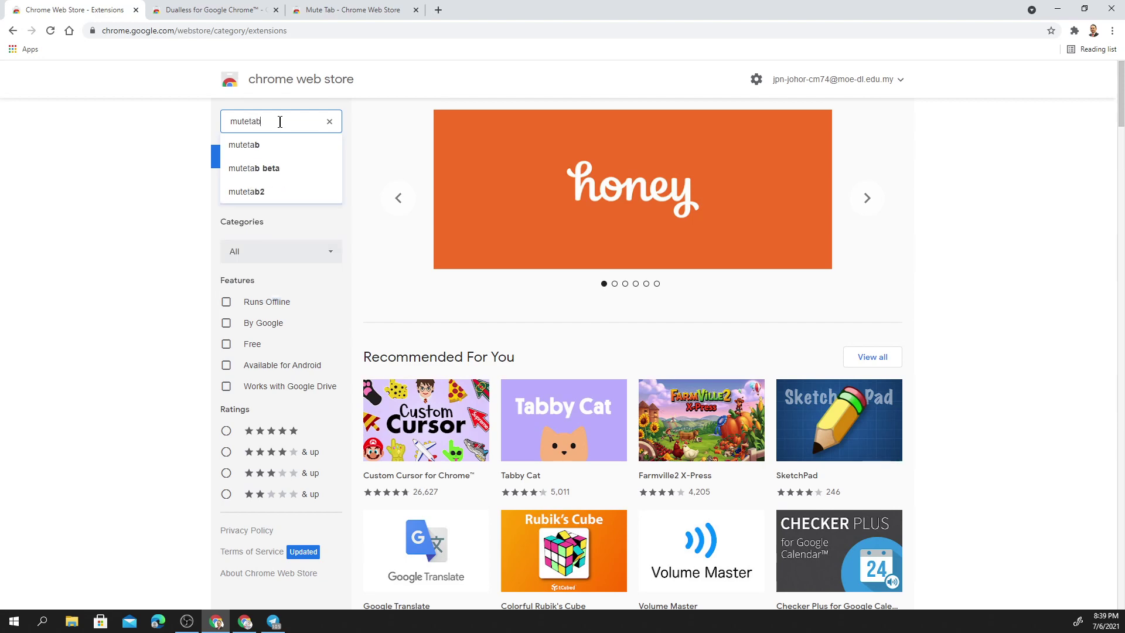
key(Return)
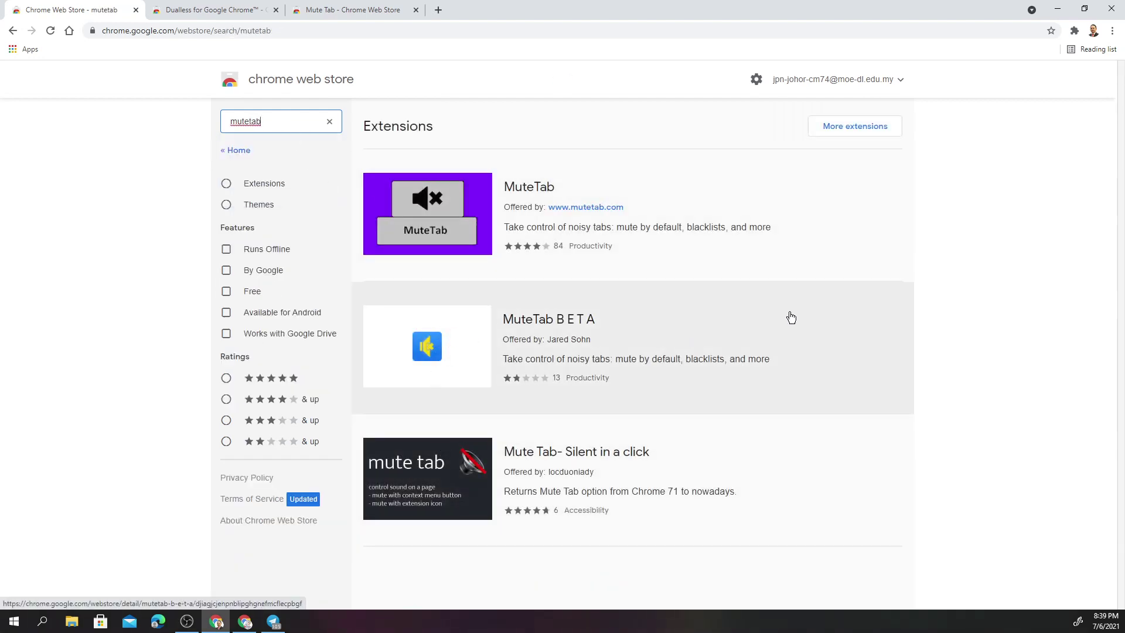
Step: Install the Mute Tab extension offered by trmcnvn from its already open store page
click(342, 12)
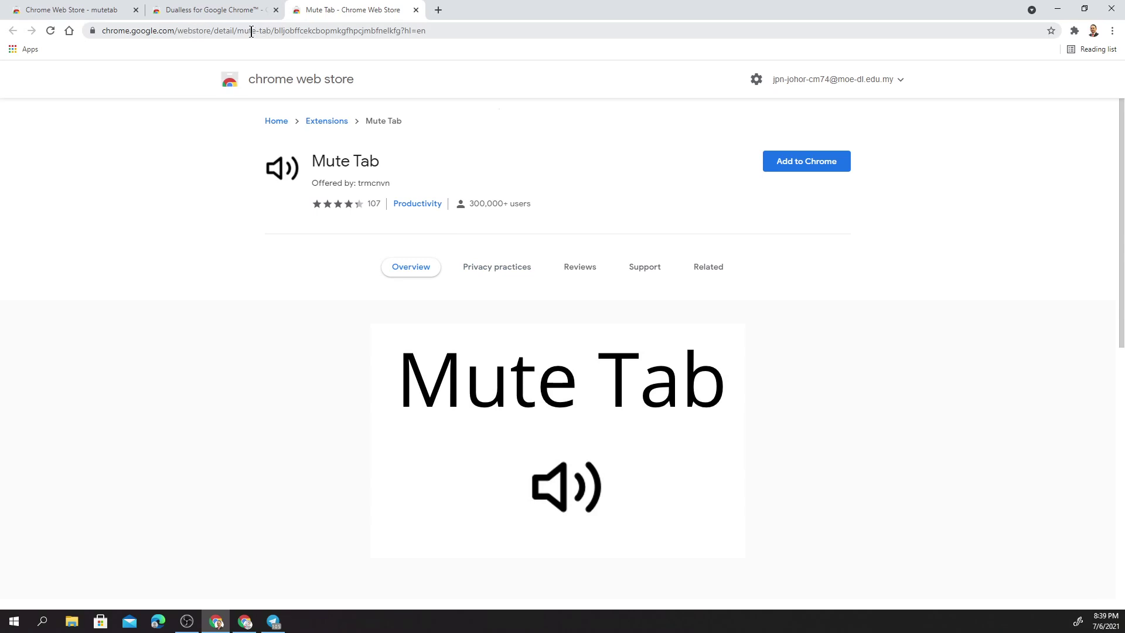
scroll(620, 308, down, 1)
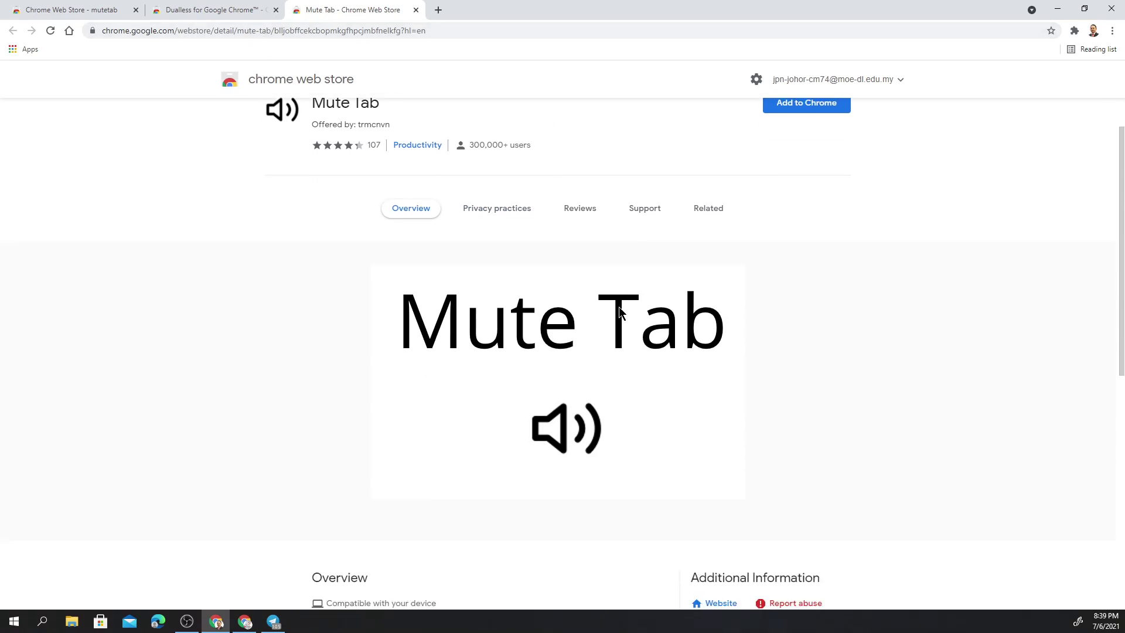
scroll(615, 316, up, 1)
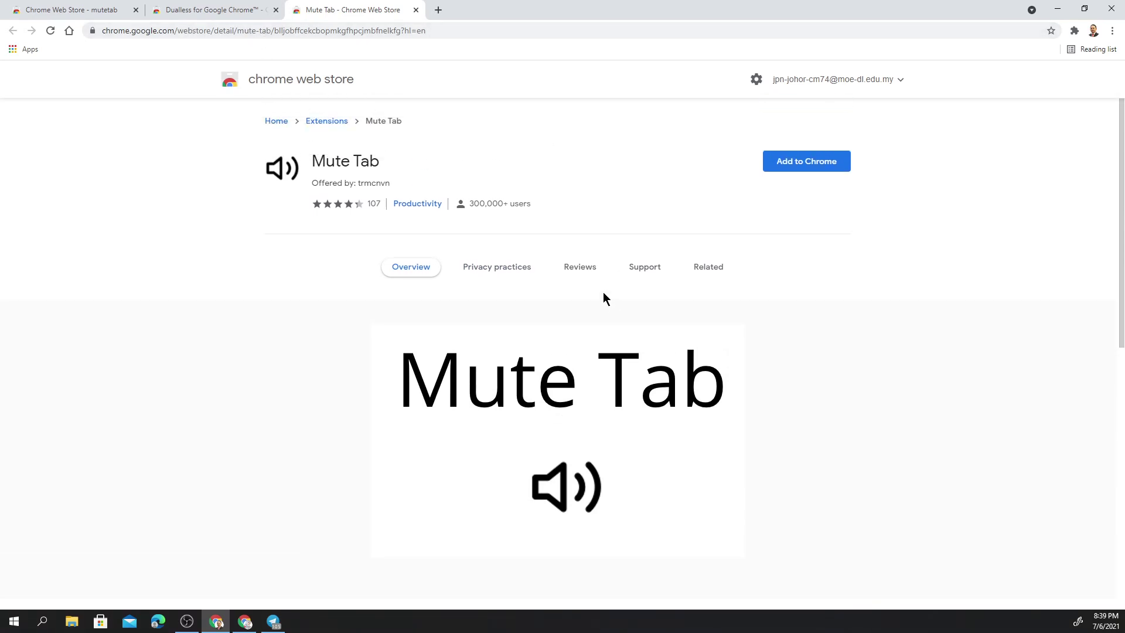
click(790, 170)
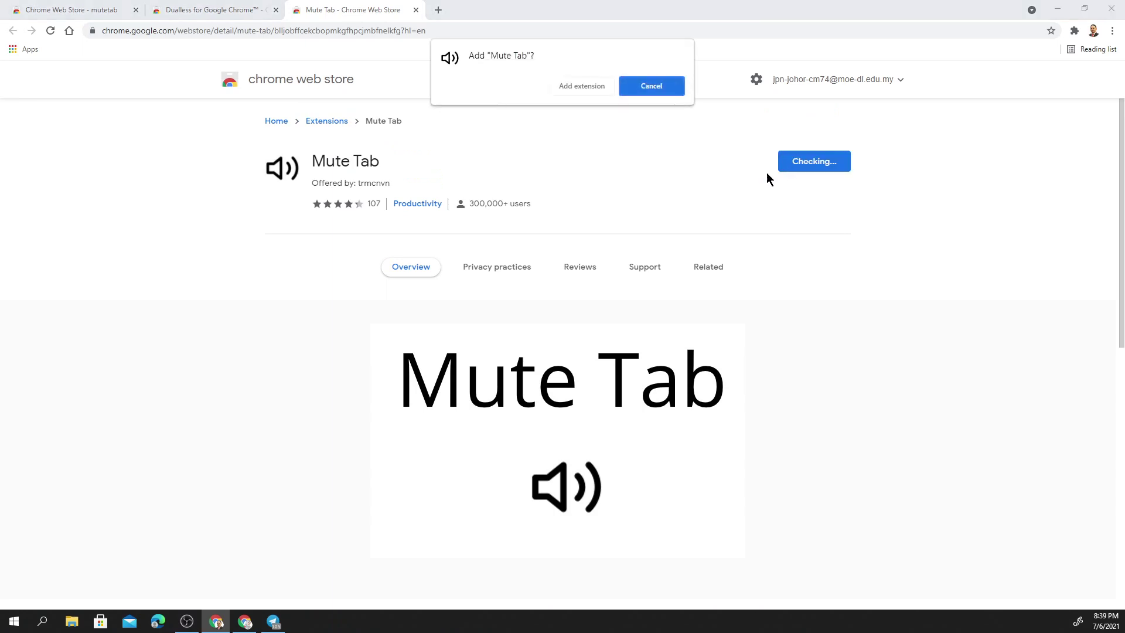
click(582, 88)
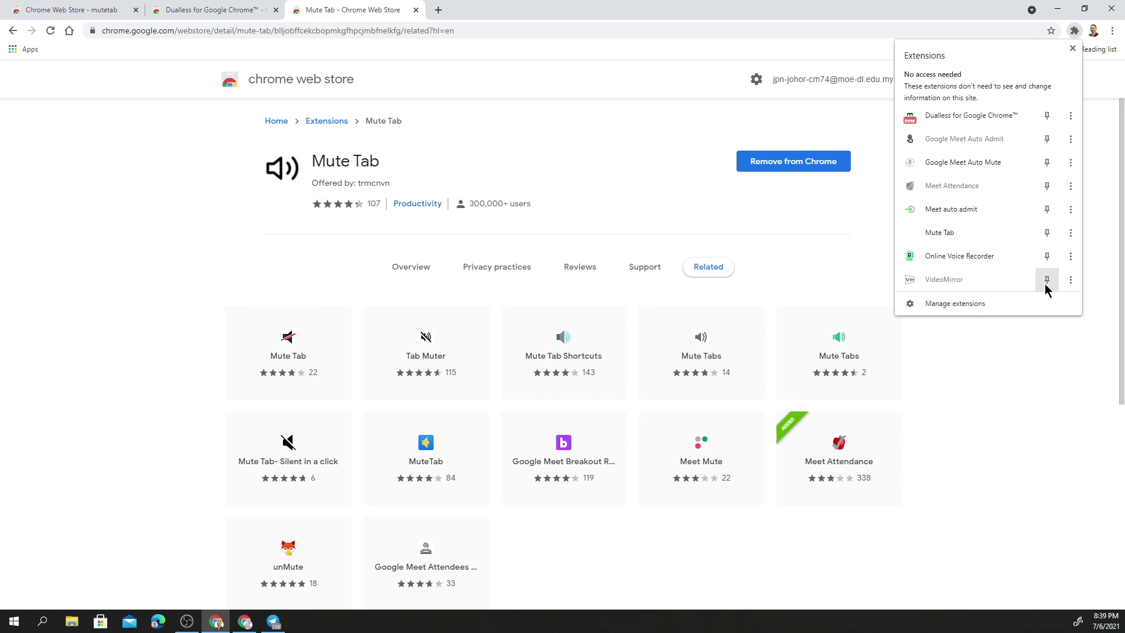
Step: Open the extension management page and look through the installed extensions and Chrome apps
click(1067, 286)
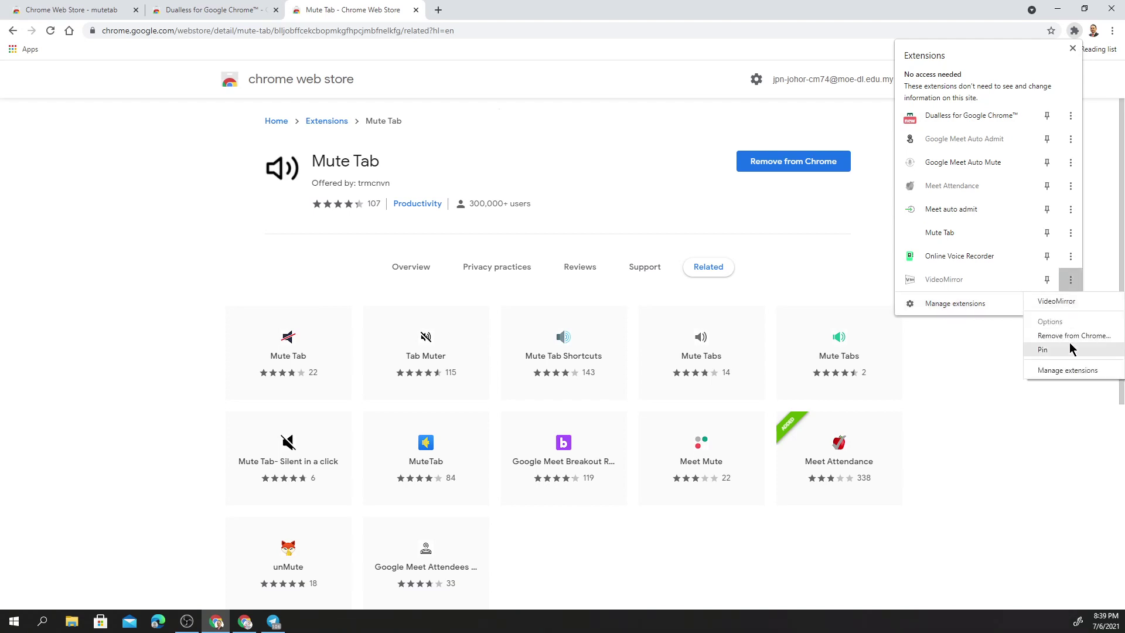
click(983, 310)
click(993, 310)
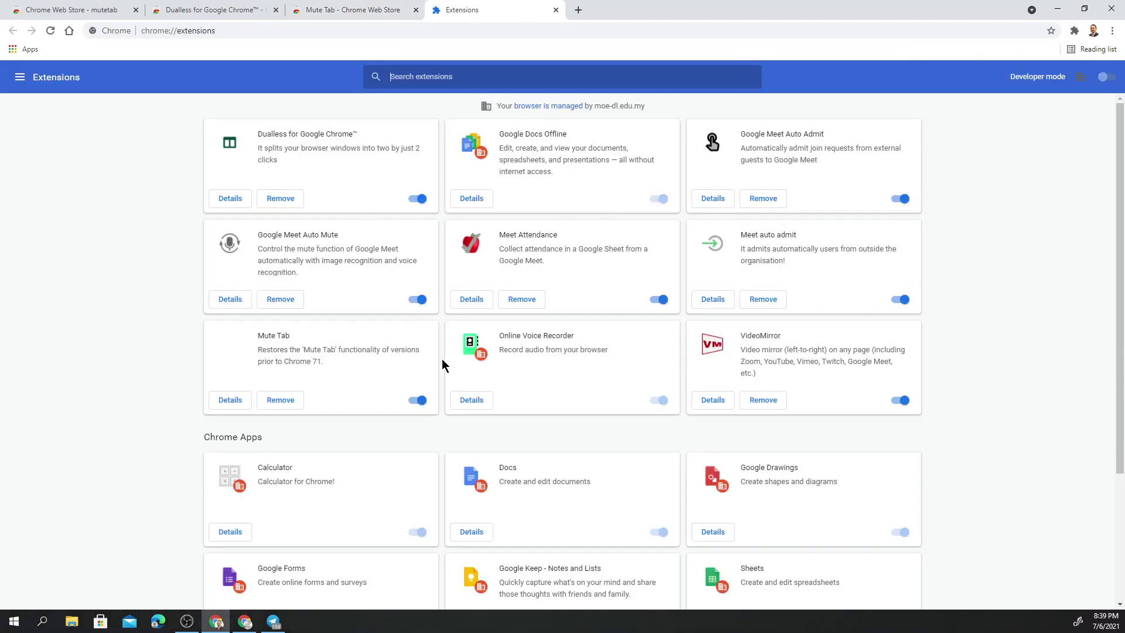
scroll(444, 364, down, 3)
scroll(444, 365, up, 3)
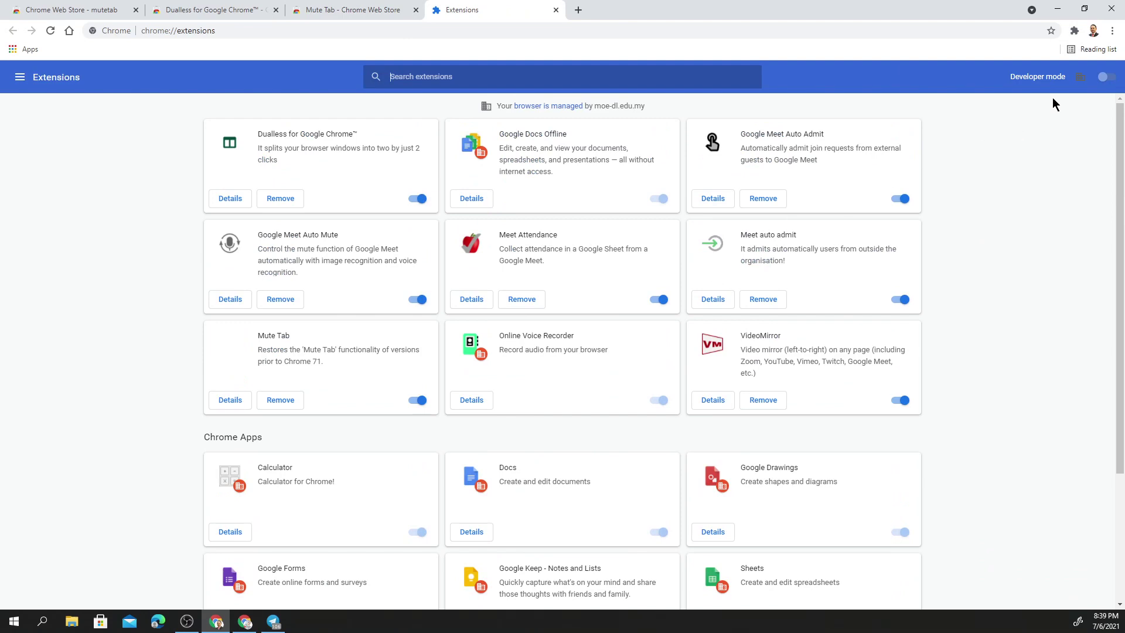
Step: Open the management details of the Online Voice Recorder extension
click(1073, 30)
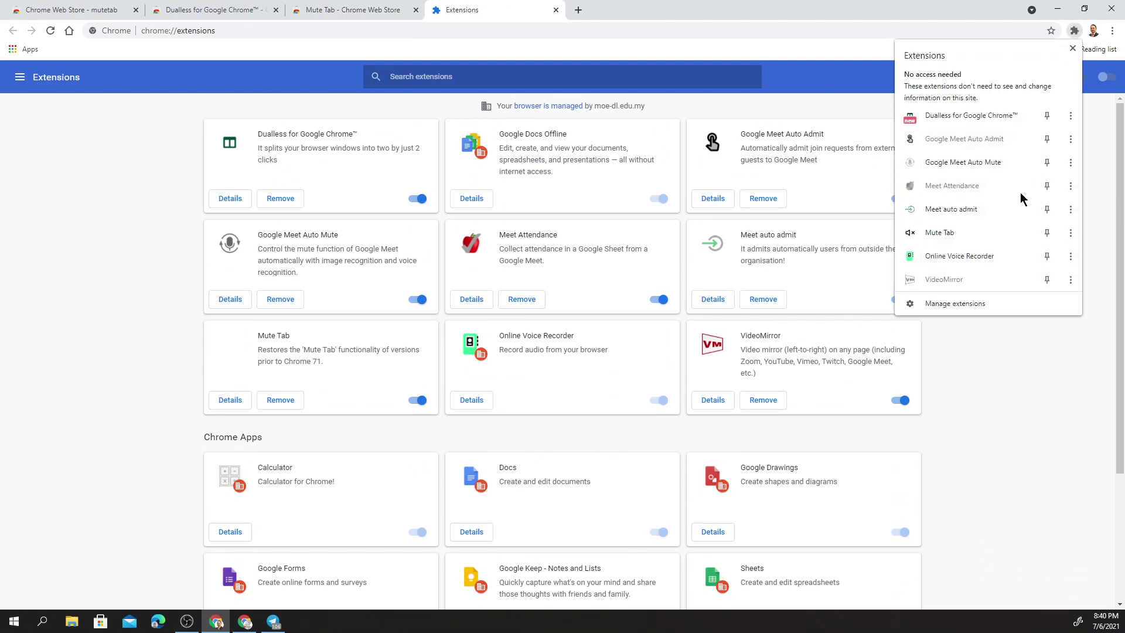
click(1068, 260)
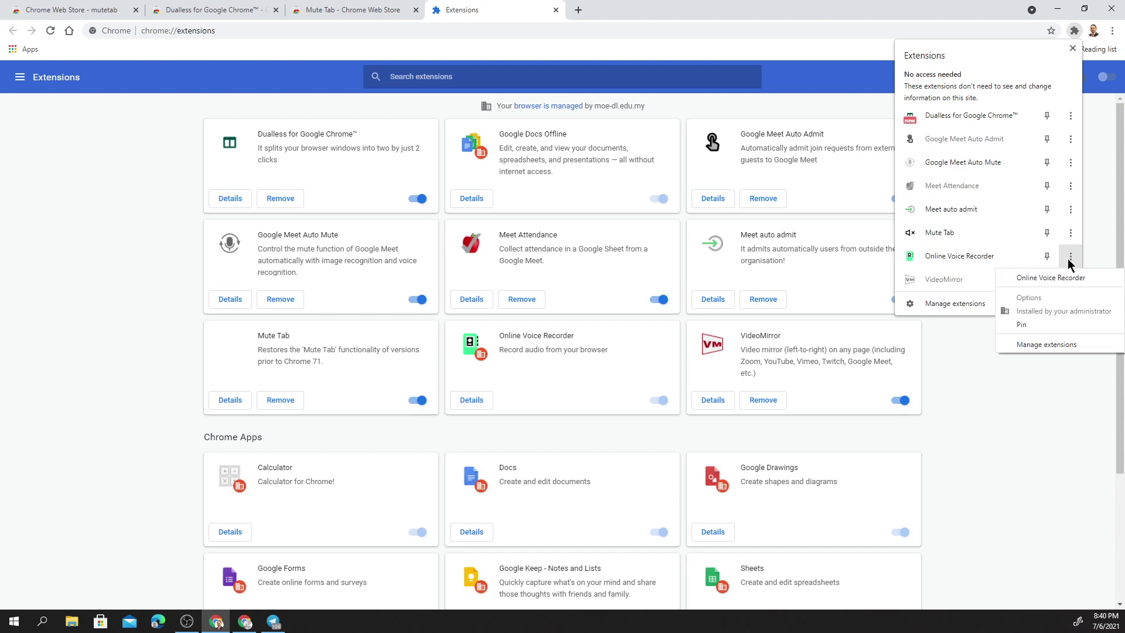
click(1040, 346)
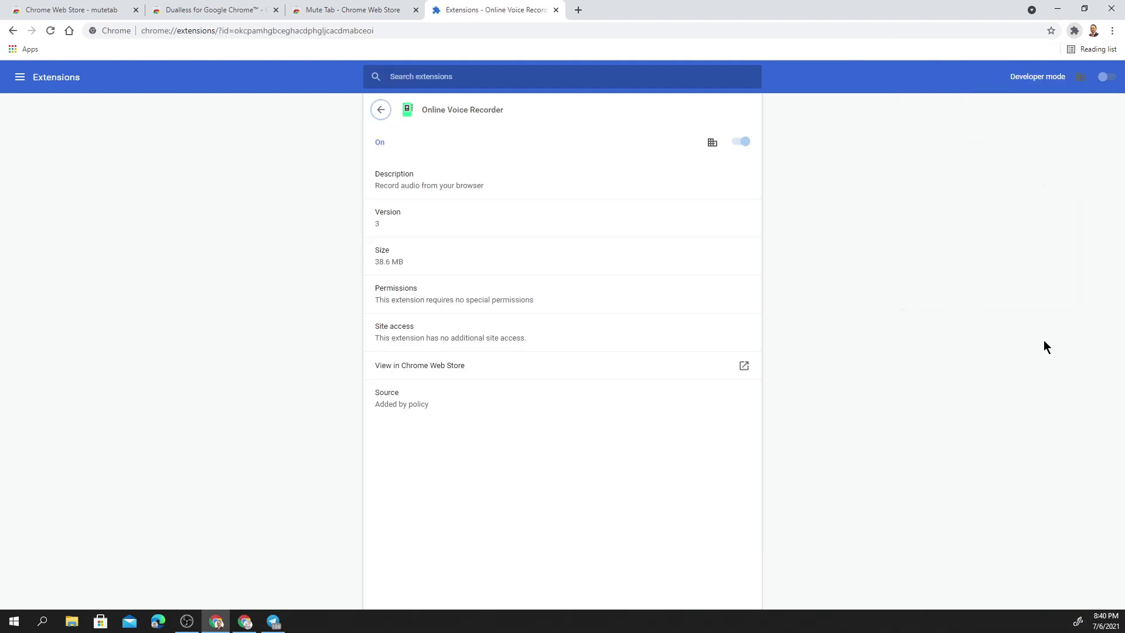